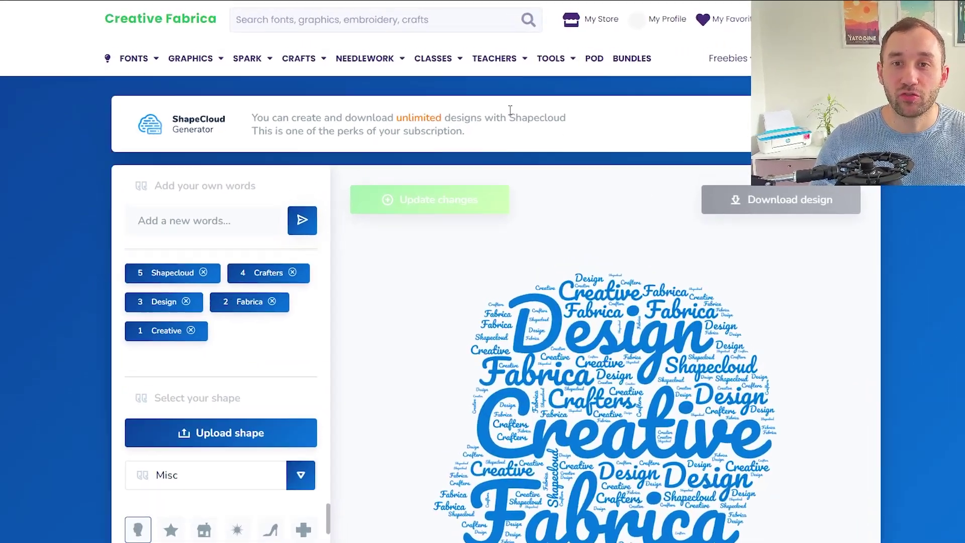
Look over the generator's word list, Misc shape icons, font and color options, and the sample head-shaped word cloud
mouse_move(525, 49)
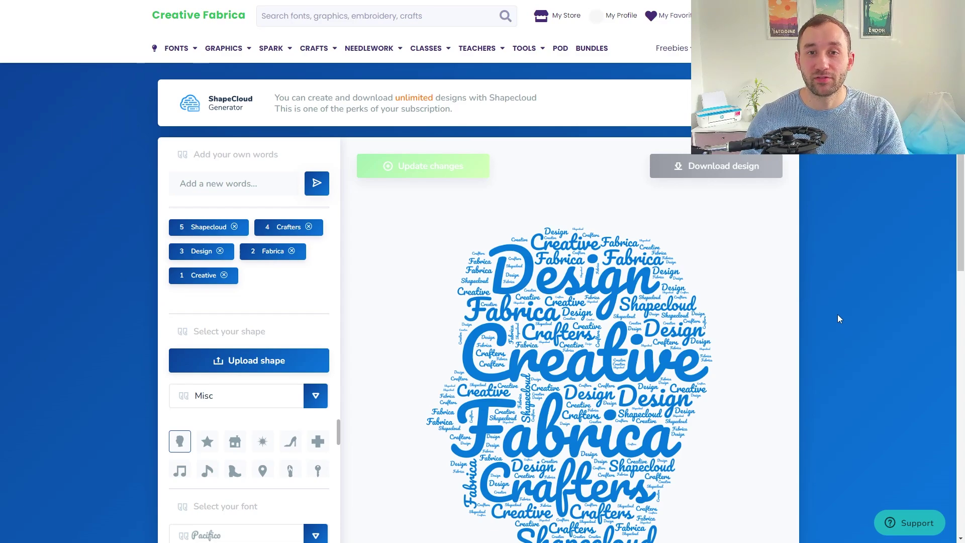
scroll(834, 312, "down", 1)
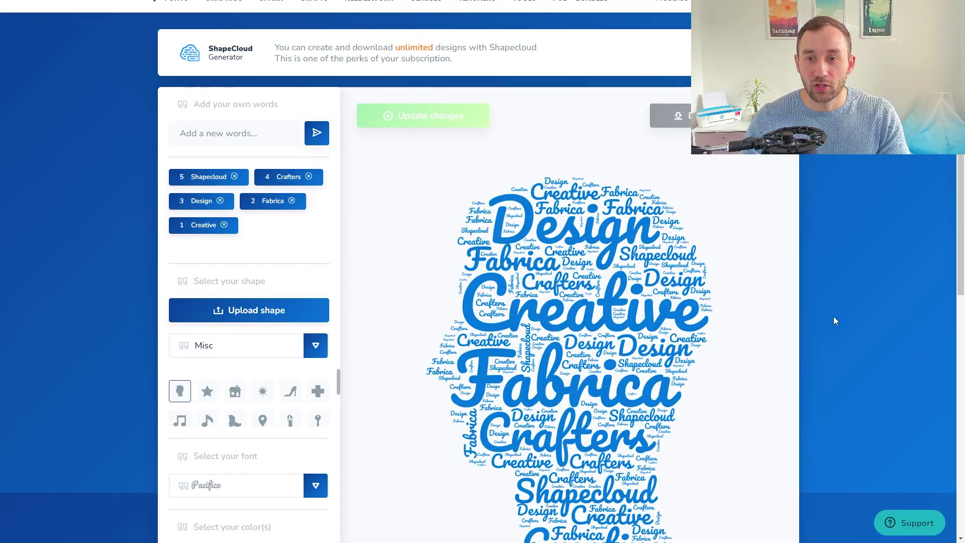
scroll(834, 317, "up", 1)
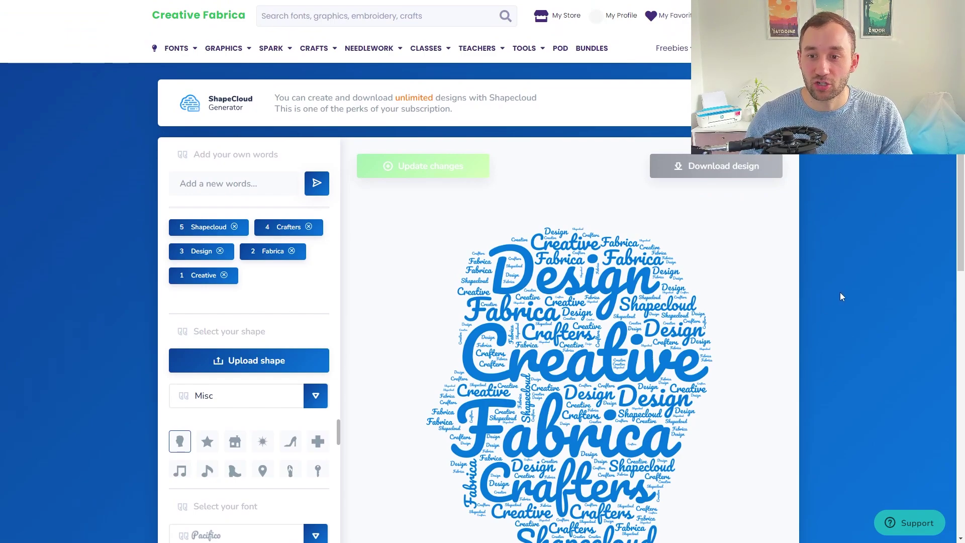
scroll(696, 348, "down", 2)
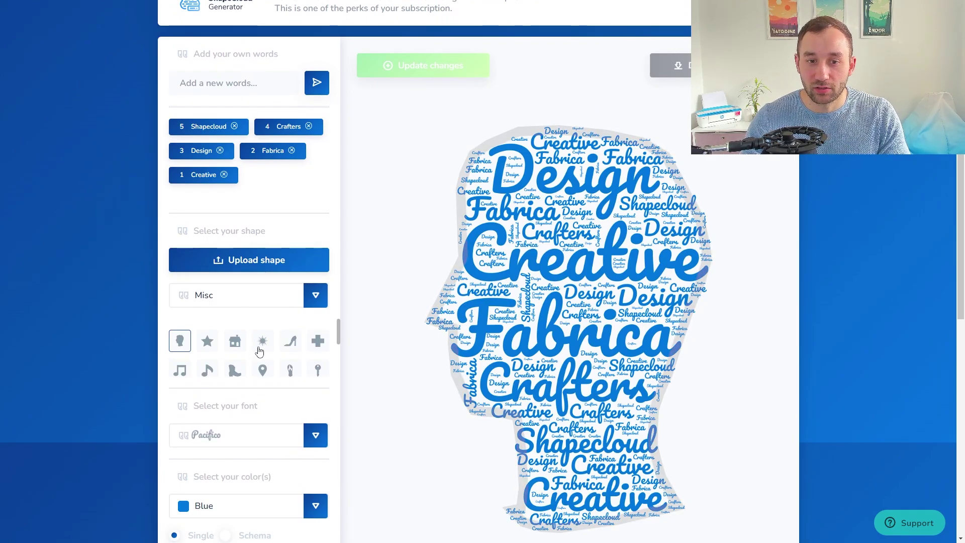
scroll(259, 344, "down", 1)
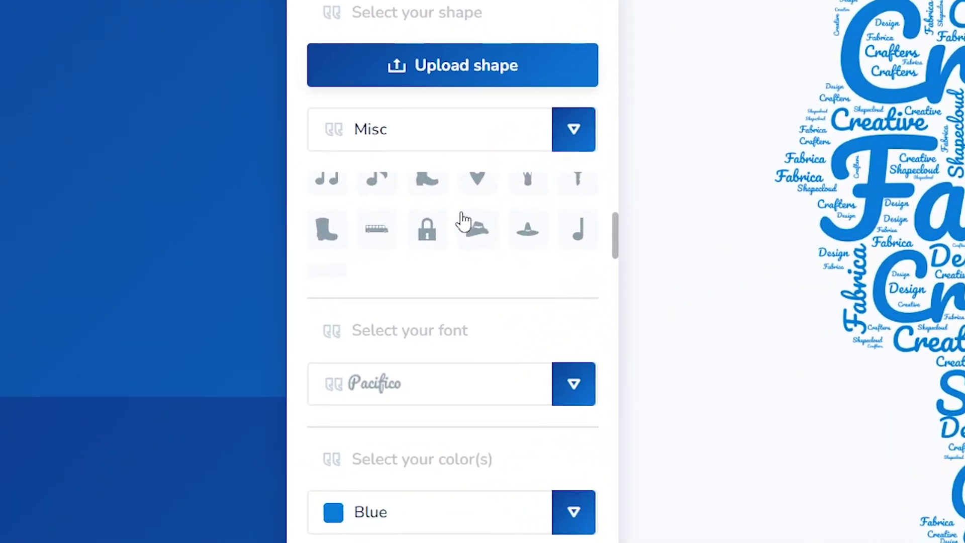
scroll(462, 221, "down", 1)
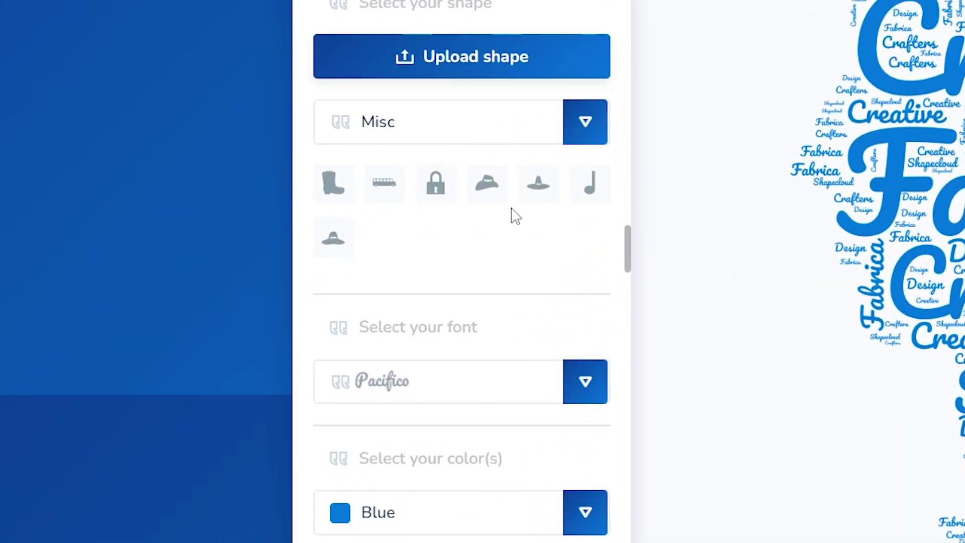
scroll(555, 226, "up", 5)
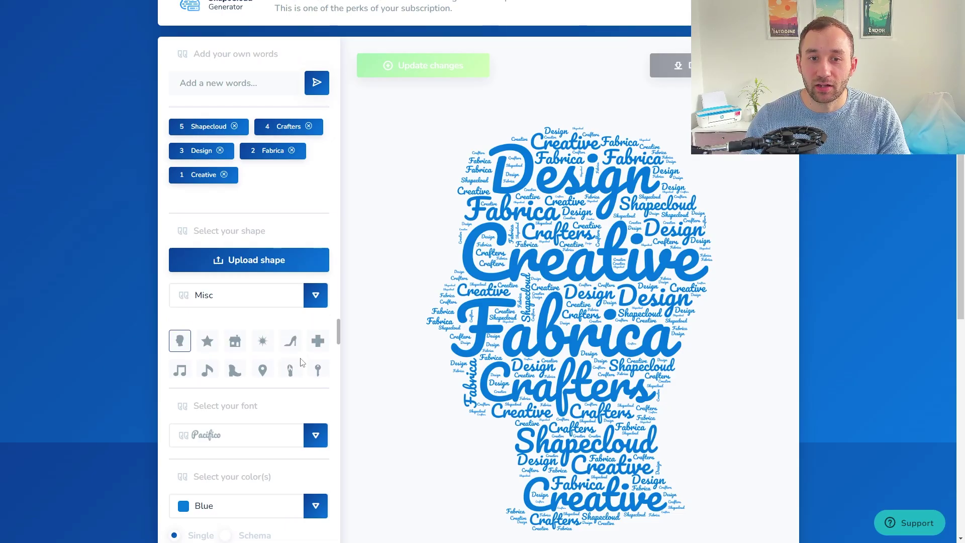
scroll(273, 227, "up", 1)
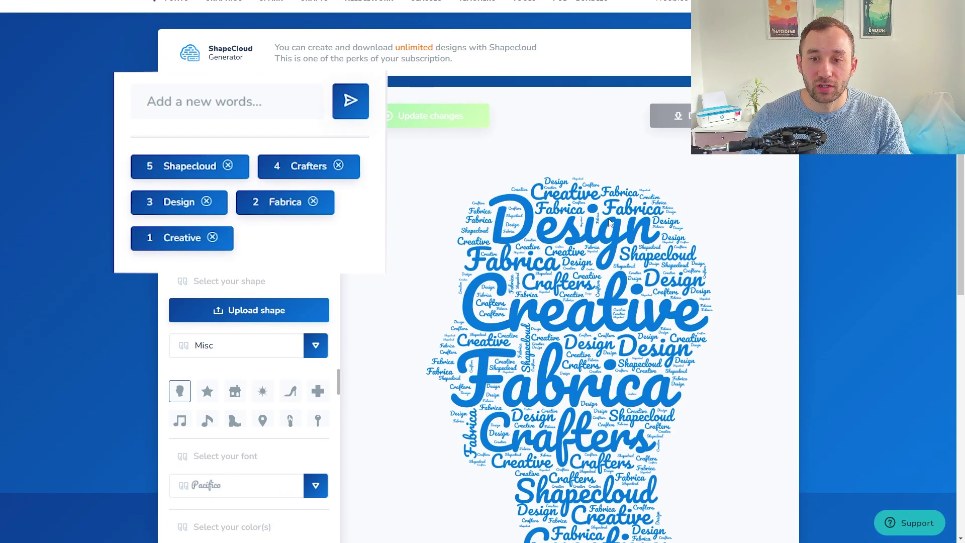
scroll(609, 221, "down", 1)
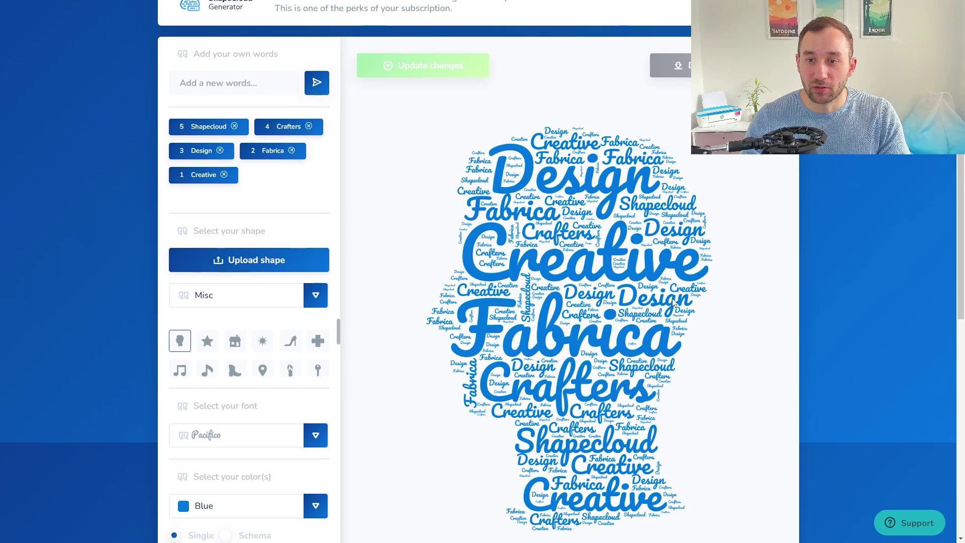
scroll(618, 452, "down", 1)
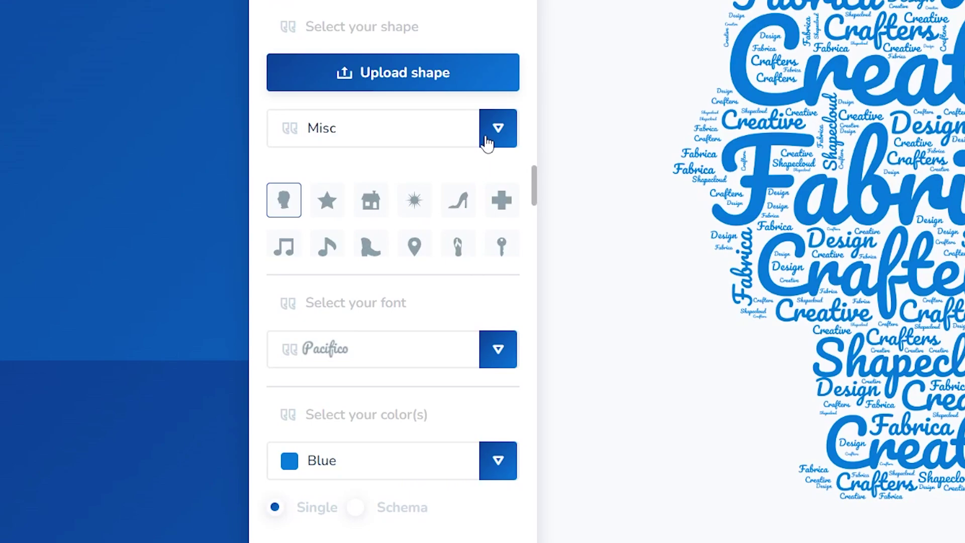
Switch the shape category to Basic and from there to Nature
left_click(313, 248)
scroll(357, 210, "down", 2)
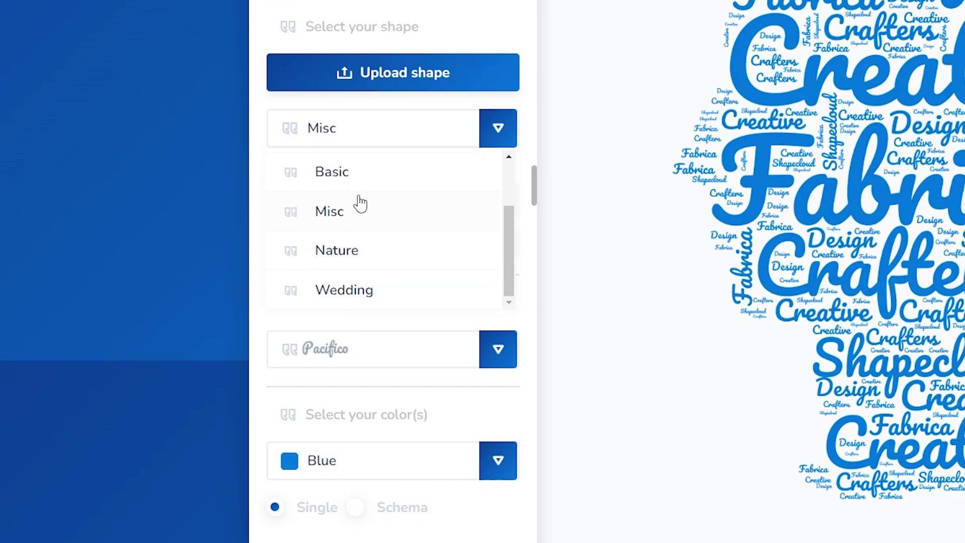
left_click(372, 173)
left_click(498, 129)
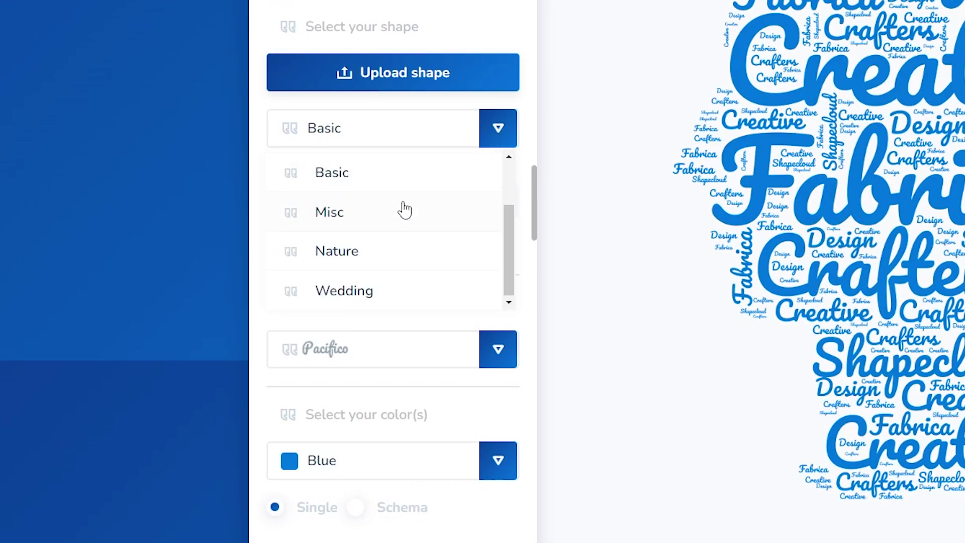
left_click(365, 243)
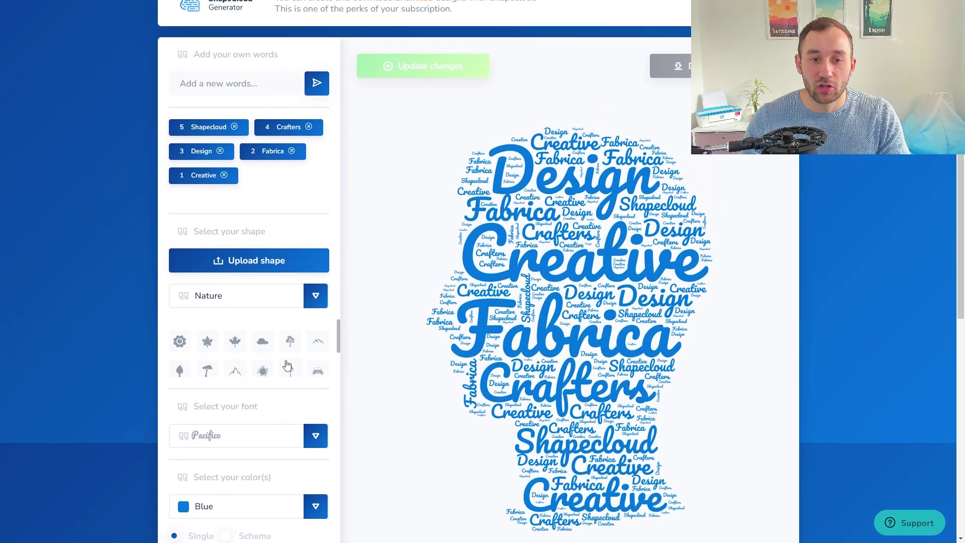
Upload a custom heart shape and apply it to the word cloud
scroll(364, 252, "up", 1)
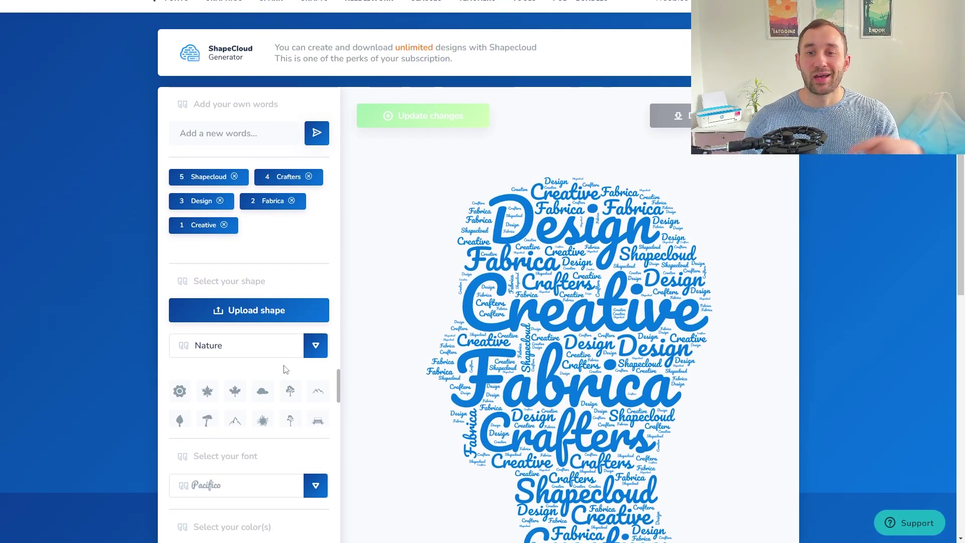
left_click(265, 316)
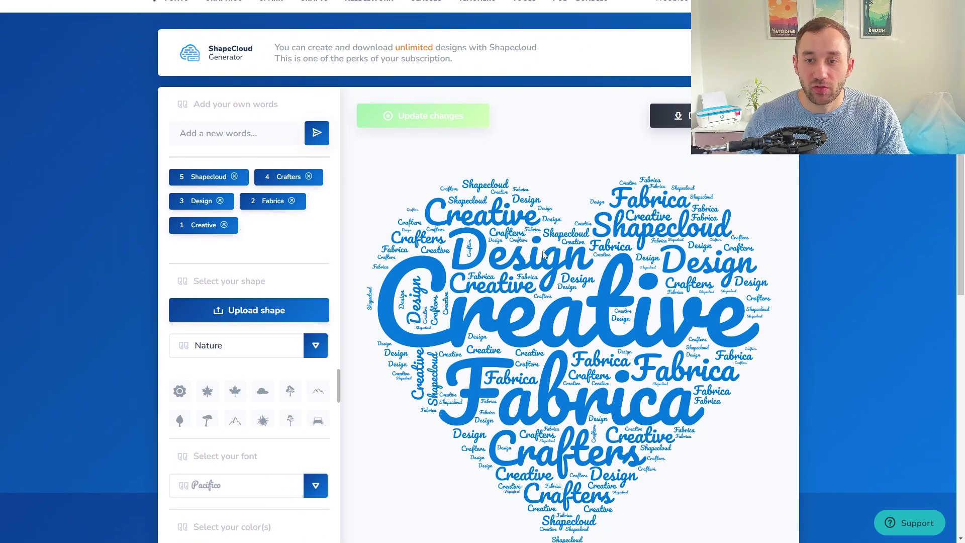
scroll(543, 254, "down", 1)
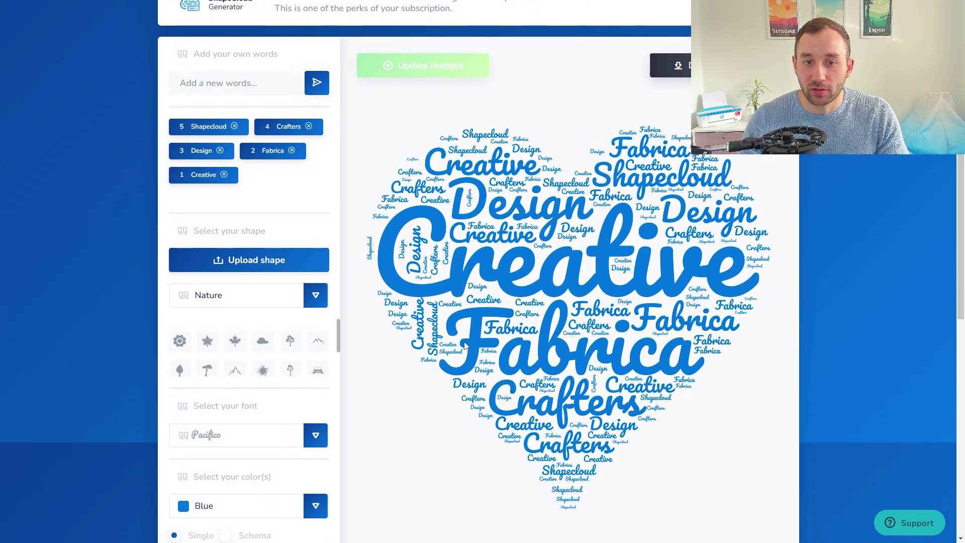
Remove the default words Shapecloud, Crafters, Design, Fabrica and Creative from the word list
scroll(250, 312, "up", 1)
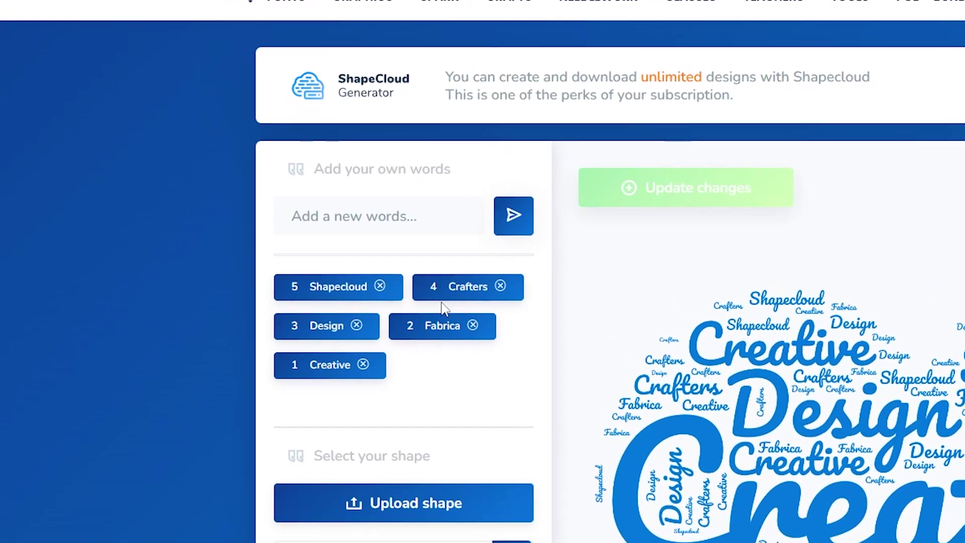
left_click(381, 287)
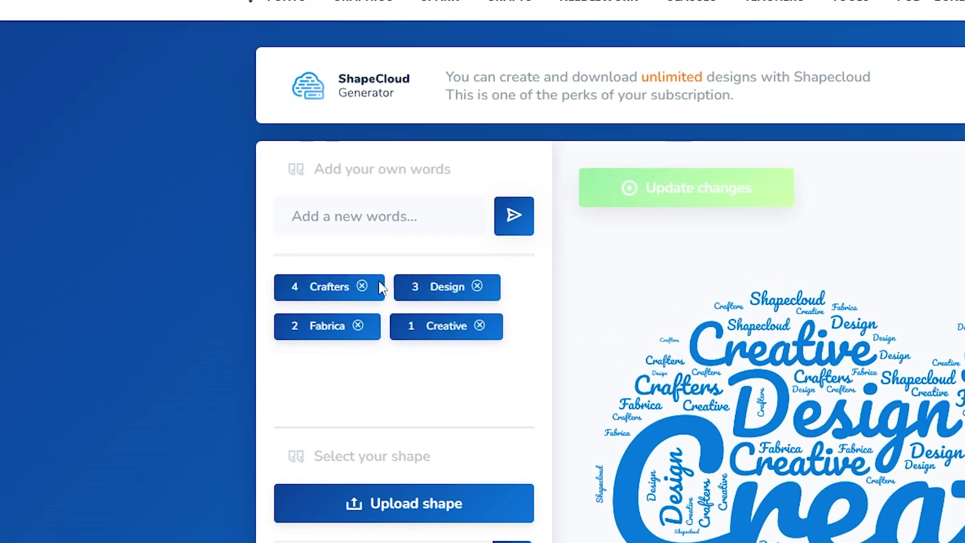
left_click(363, 287)
left_click(360, 287)
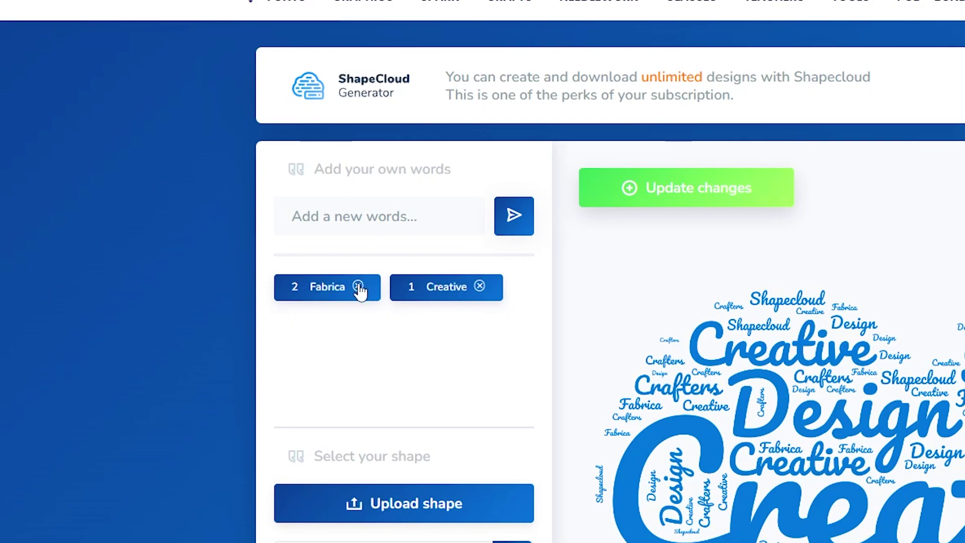
left_click(361, 287)
left_click(361, 287)
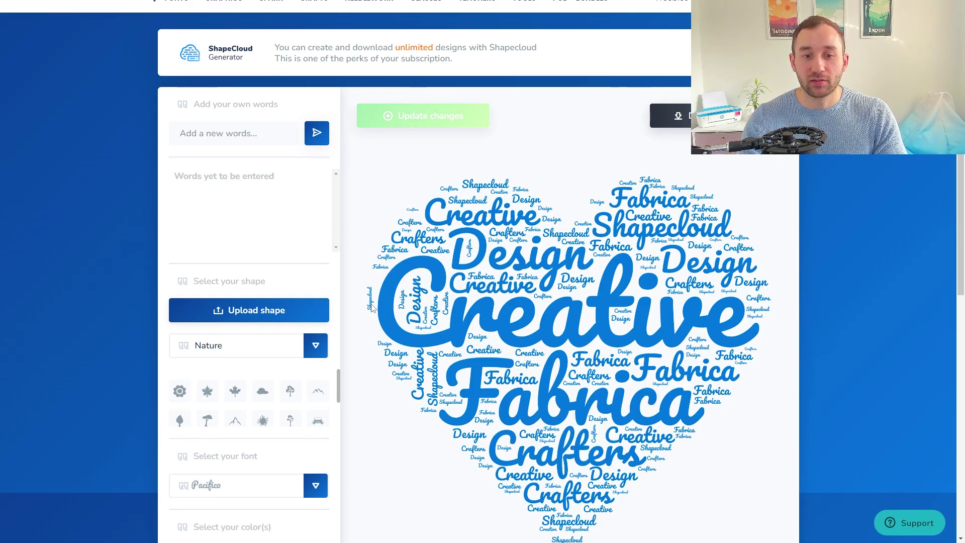
scroll(367, 309, "up", 1)
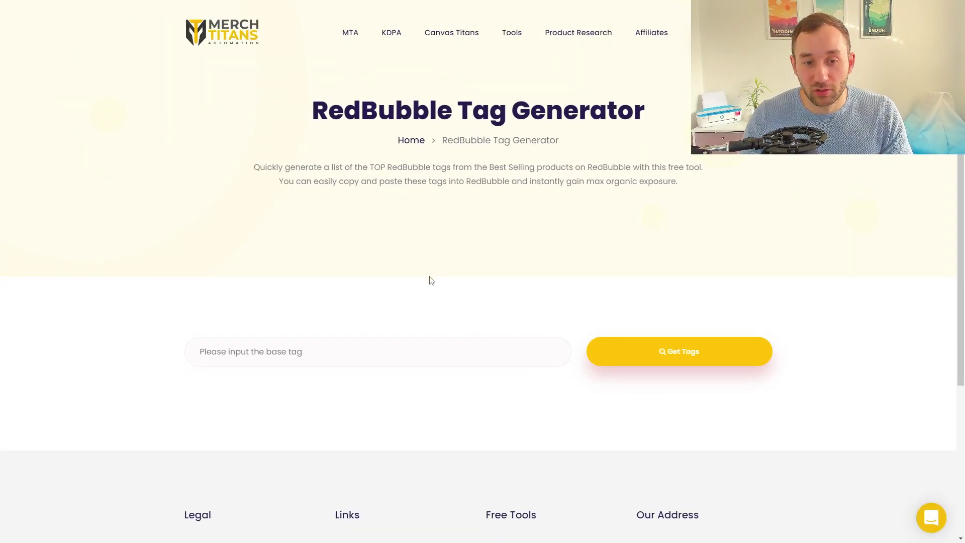
In the Merch Titans RedBubble Tag Generator, get tags for the base tag "Hunting"
left_click(268, 356)
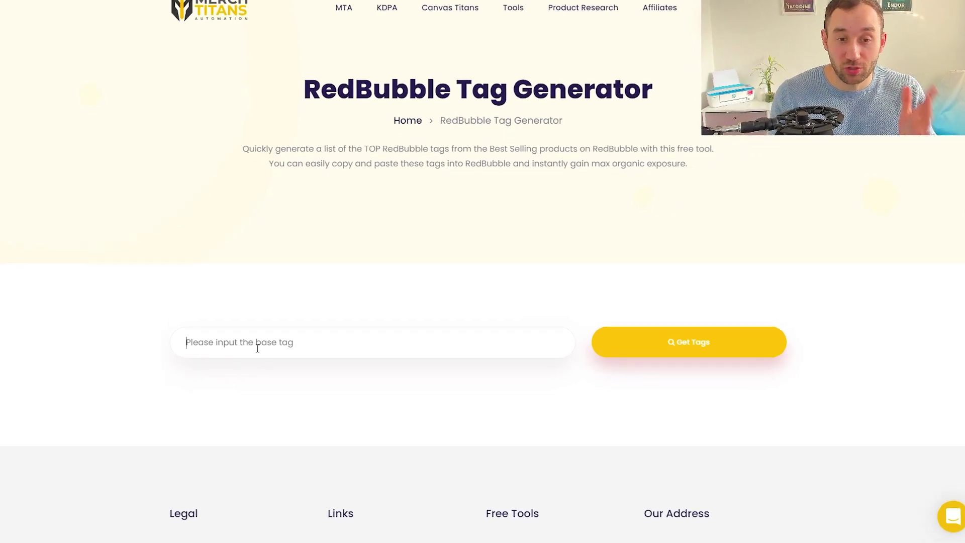
type("Hunting")
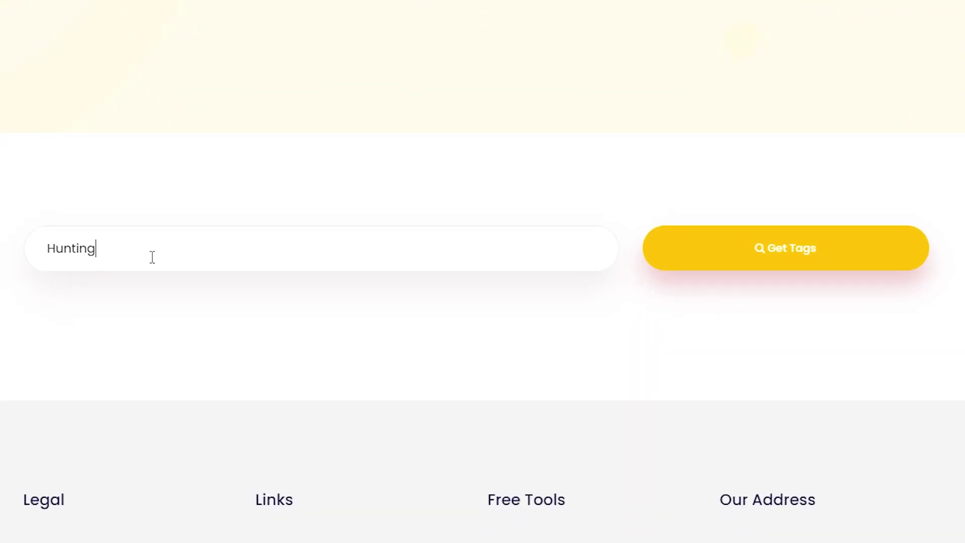
left_click(818, 263)
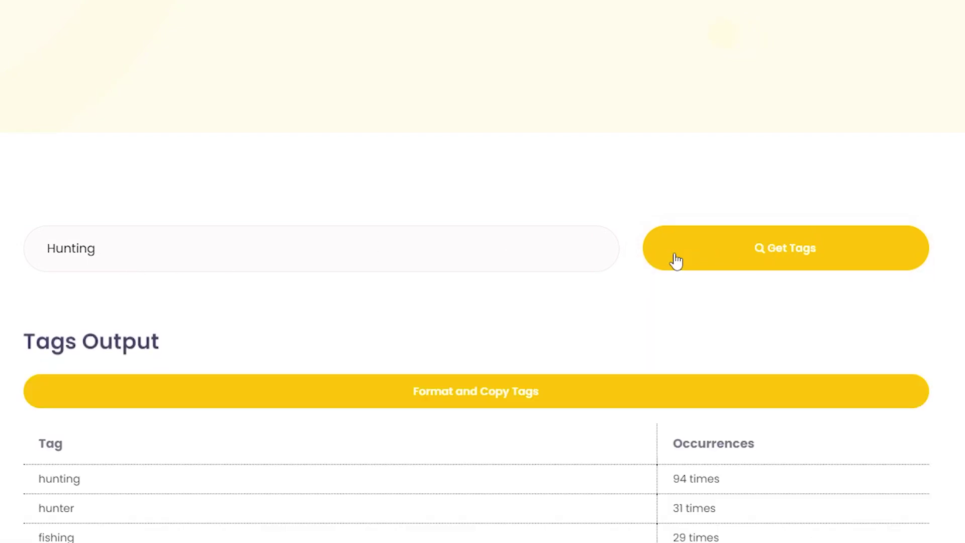
Examine the generated tags and their occurrences for hunting-related words suitable for the word cloud
scroll(496, 240, "down", 2)
scroll(499, 247, "down", 2)
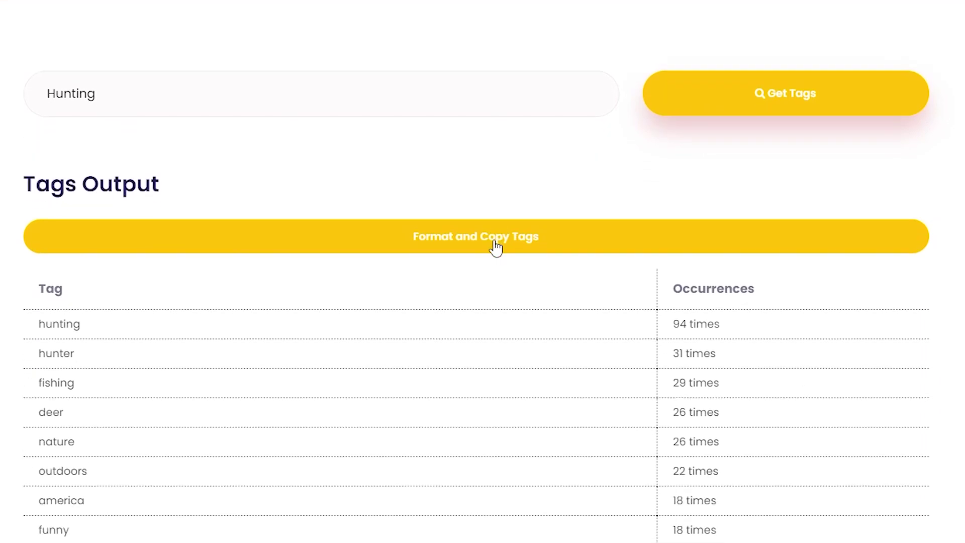
scroll(496, 243, "down", 2)
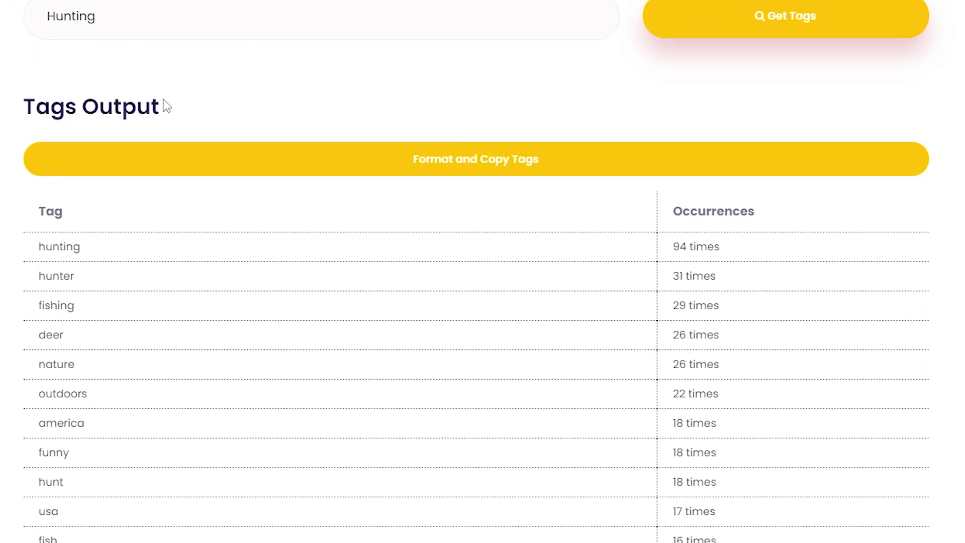
scroll(165, 106, "down", 2)
scroll(71, 189, "down", 2)
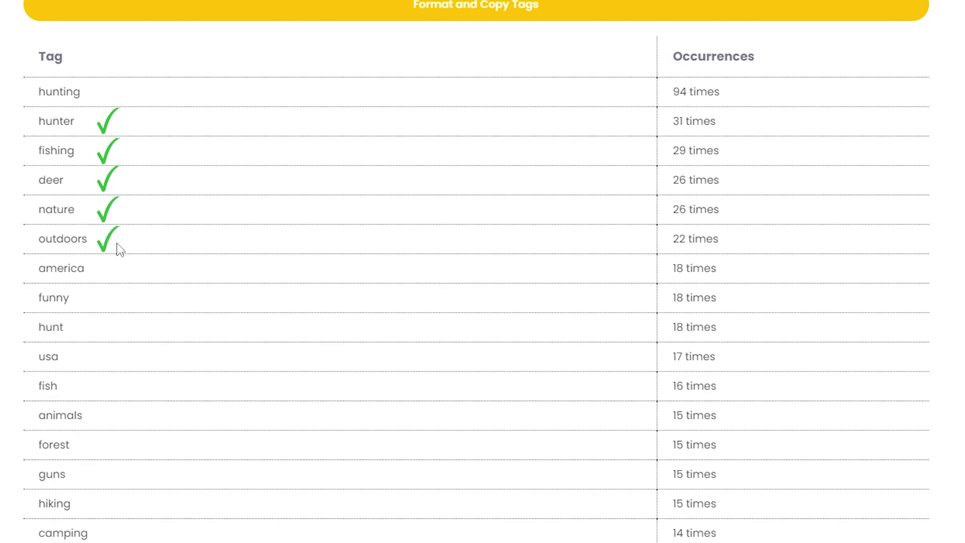
scroll(119, 249, "down", 2)
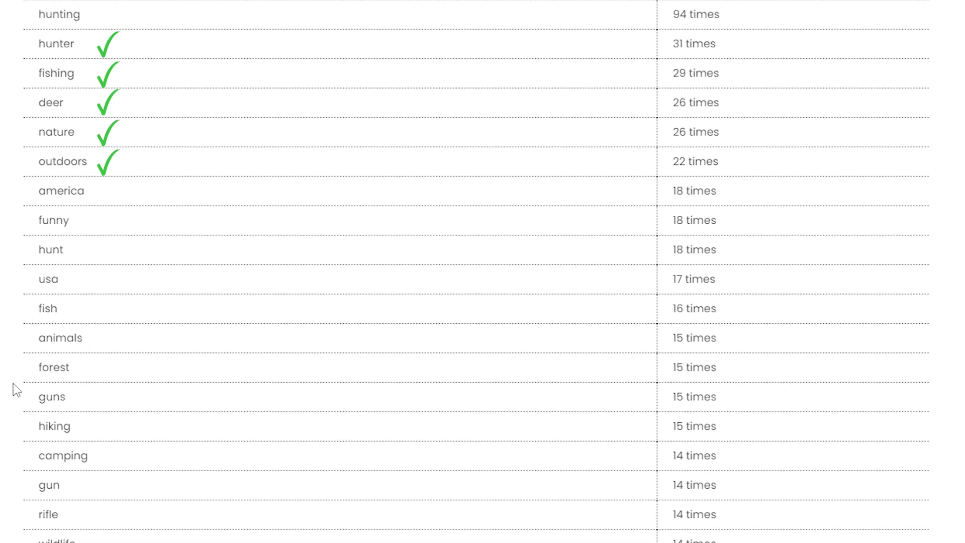
scroll(83, 397, "down", 2)
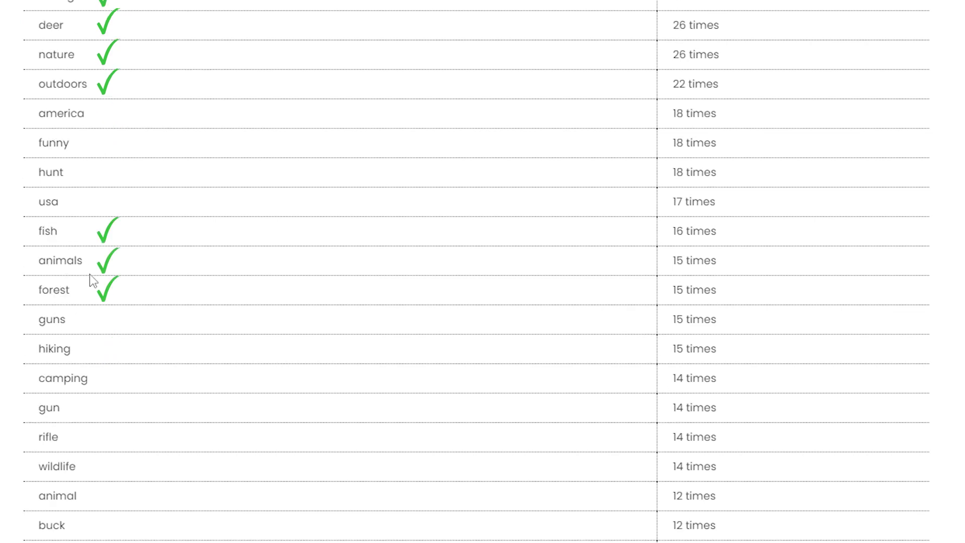
scroll(88, 261, "down", 2)
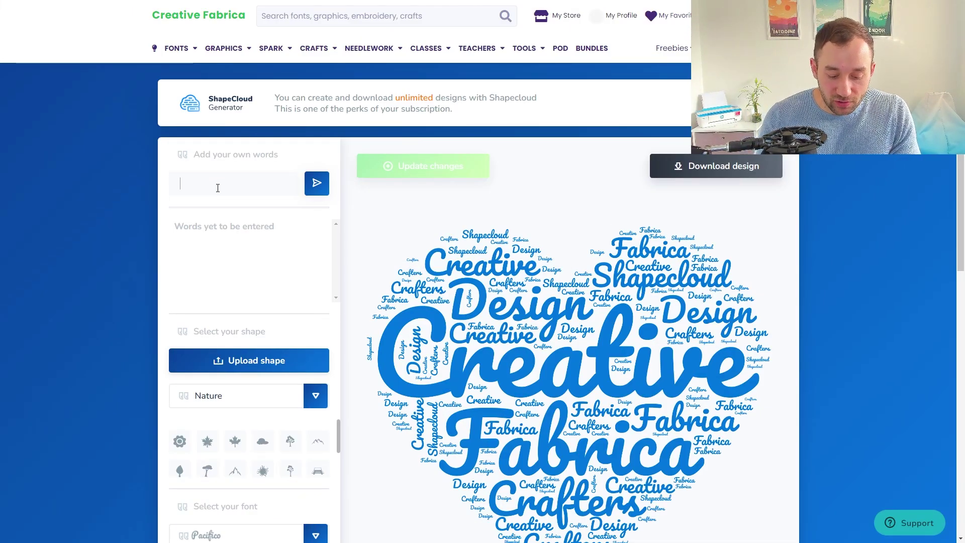
Add the words Hunting, Outdoors, Wildlife and Nature to the word list in that order
type("Hunti")
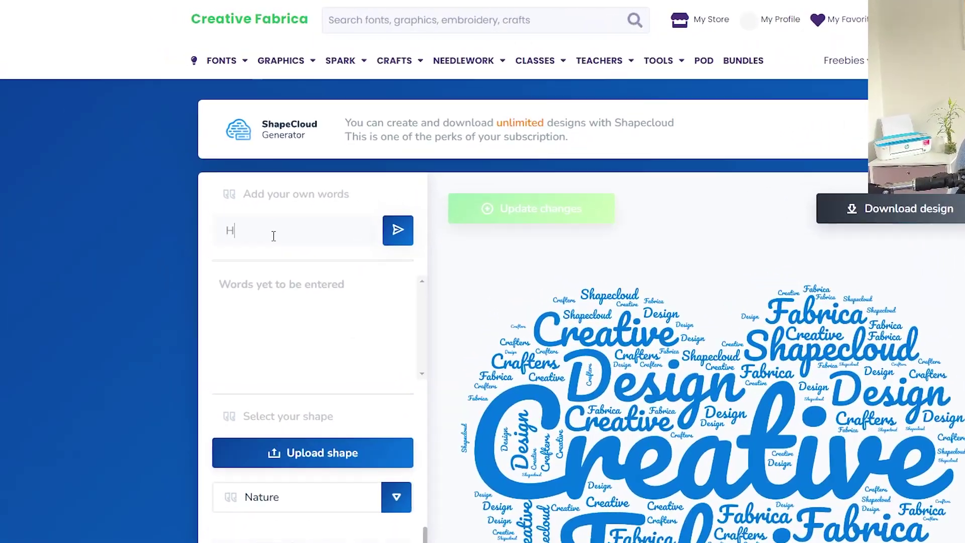
type("ng")
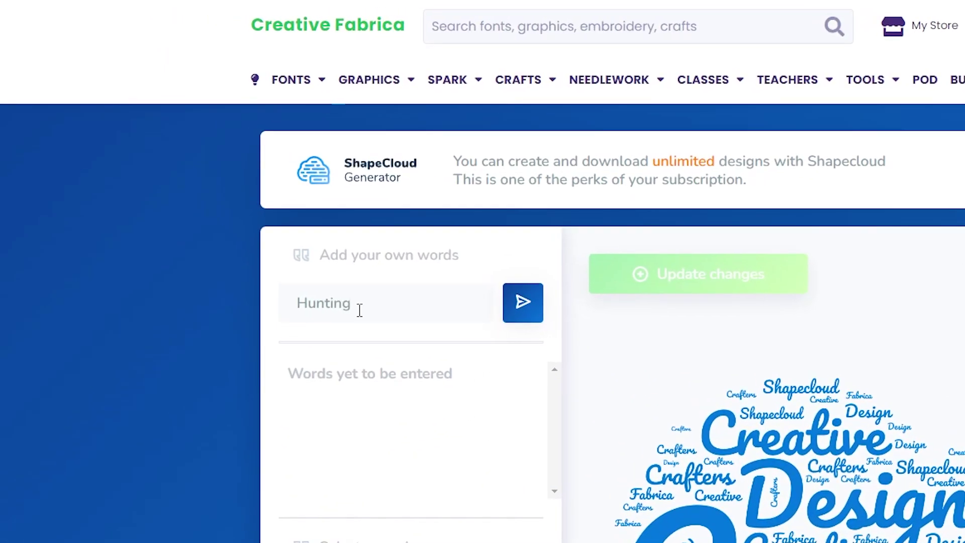
key("Return")
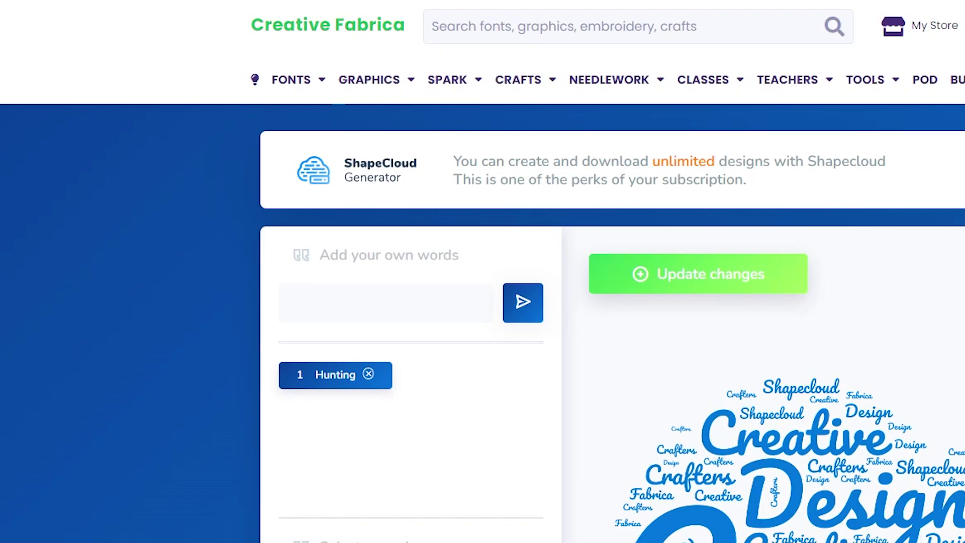
type("Outdoors")
key("Return")
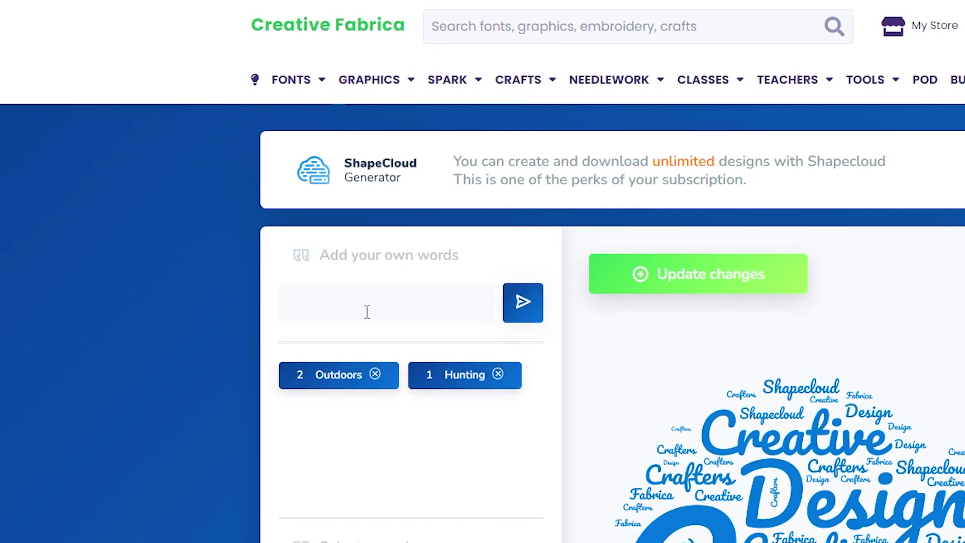
type("Wildlife")
key("Return")
type("Nature")
key("Return")
Add the words Hunter, Fishing, Animals and Deer to the word list
type("Hunter")
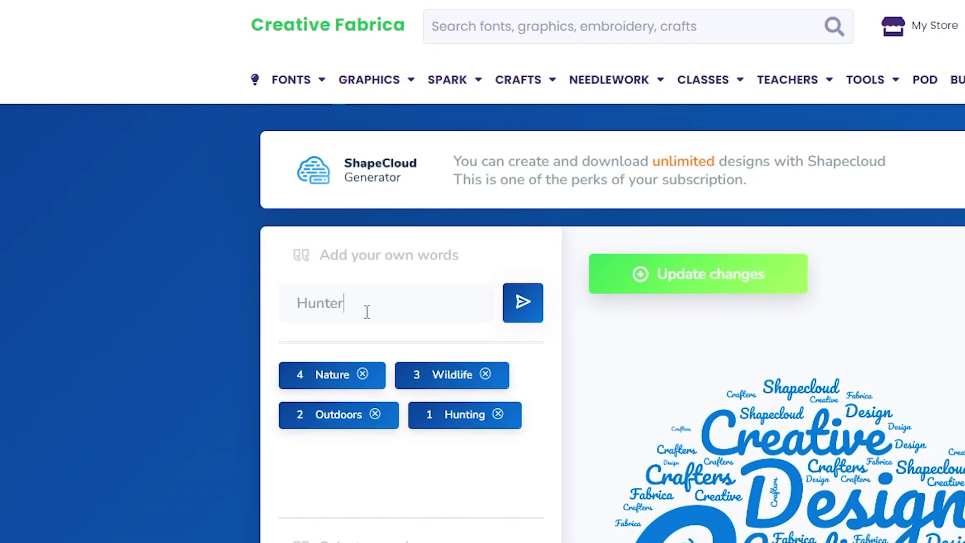
key("Return")
type("Fishing")
key("Return")
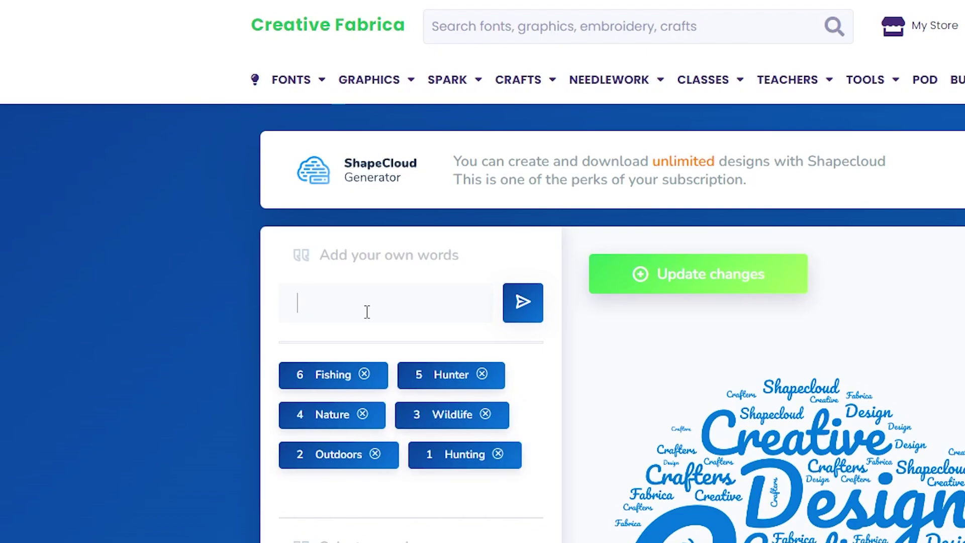
type("Animals")
key("Return")
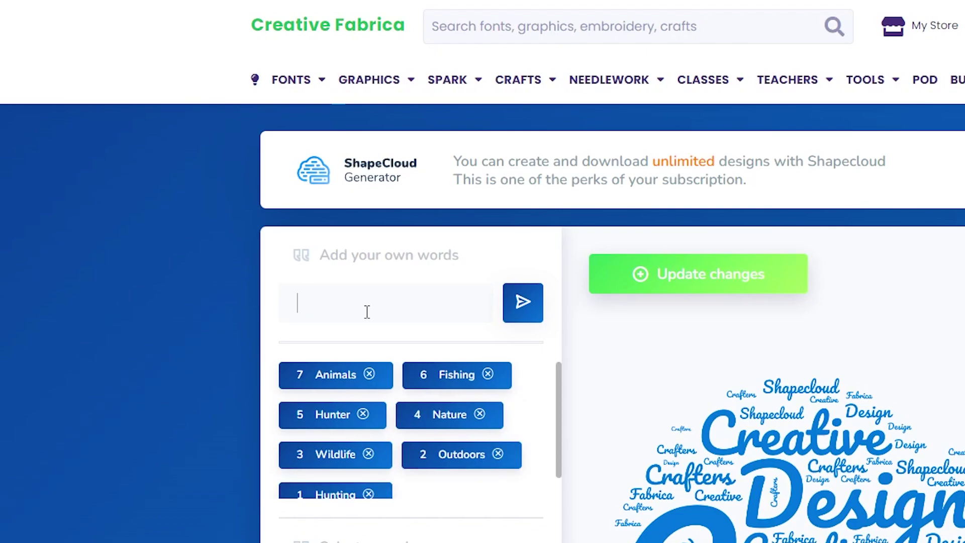
type("Deer")
key("Return")
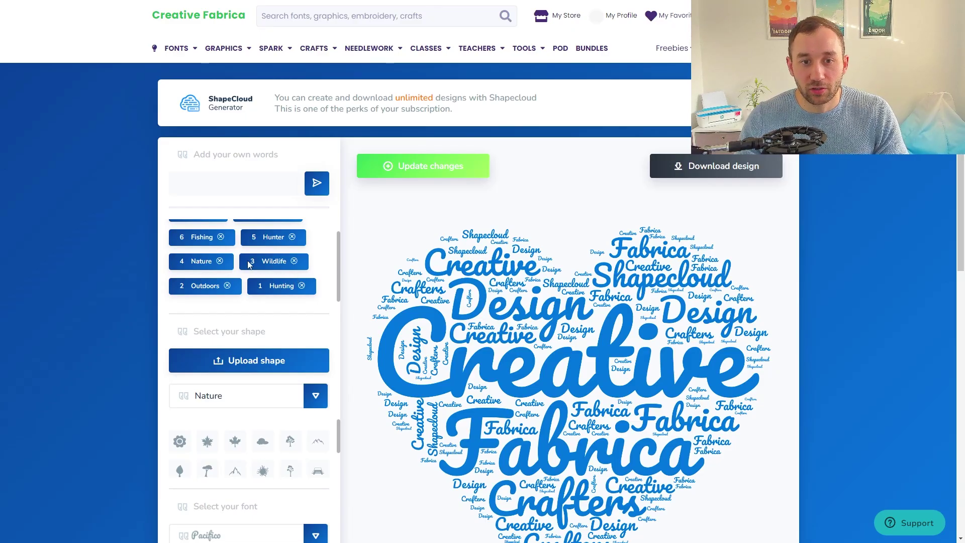
scroll(525, 441, "up", 2)
Examine the fonts offered for the word cloud, including the option to upload a custom one
scroll(318, 268, "down", 2)
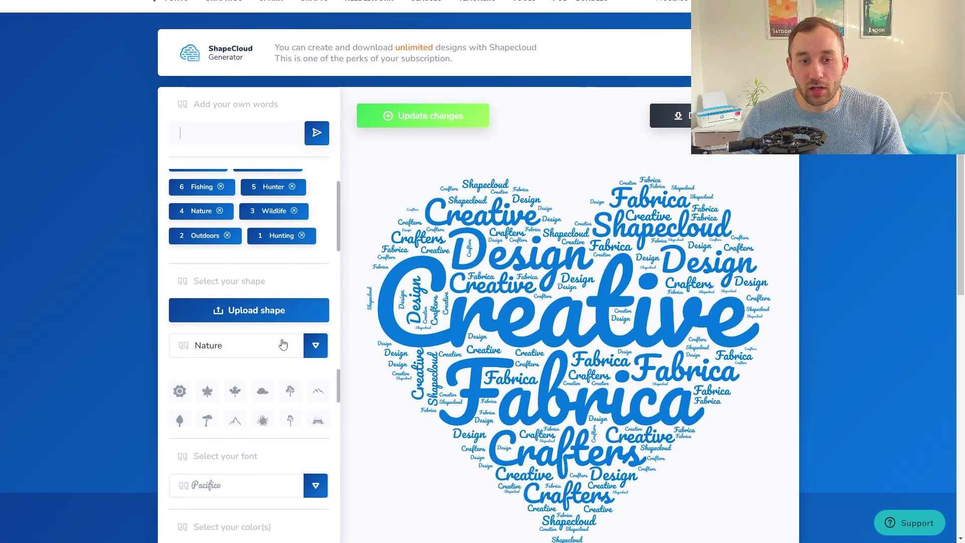
scroll(309, 450, "down", 1)
scroll(309, 450, "down", 2)
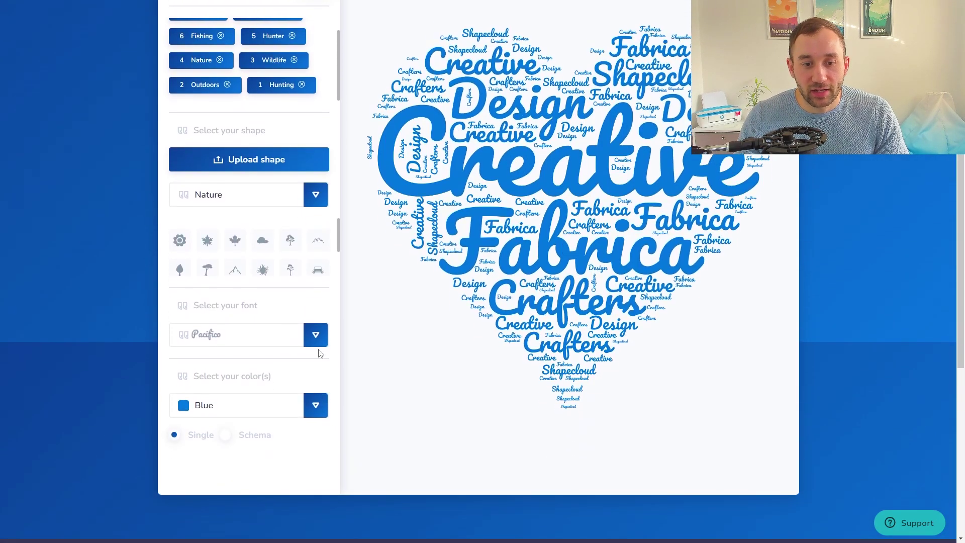
left_click(313, 335)
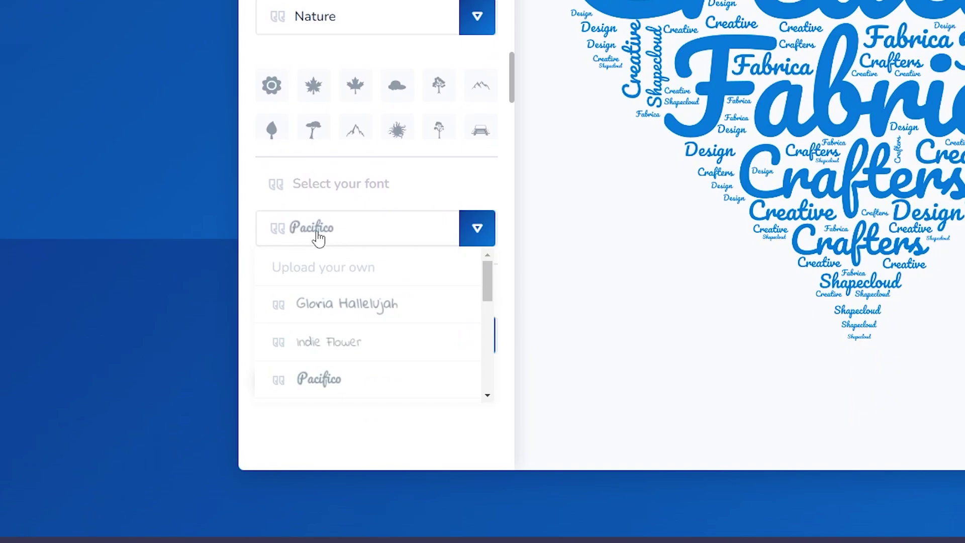
scroll(385, 313, "down", 2)
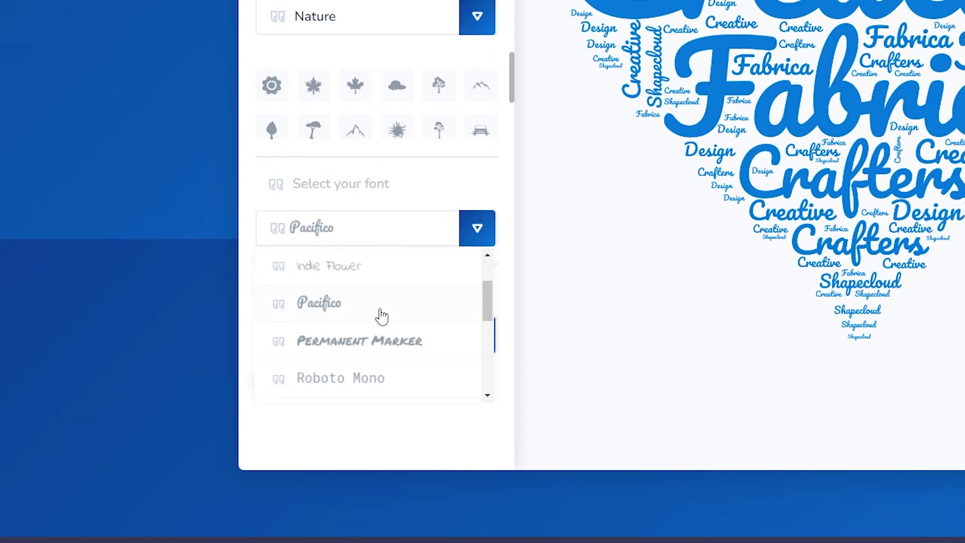
scroll(382, 315, "down", 3)
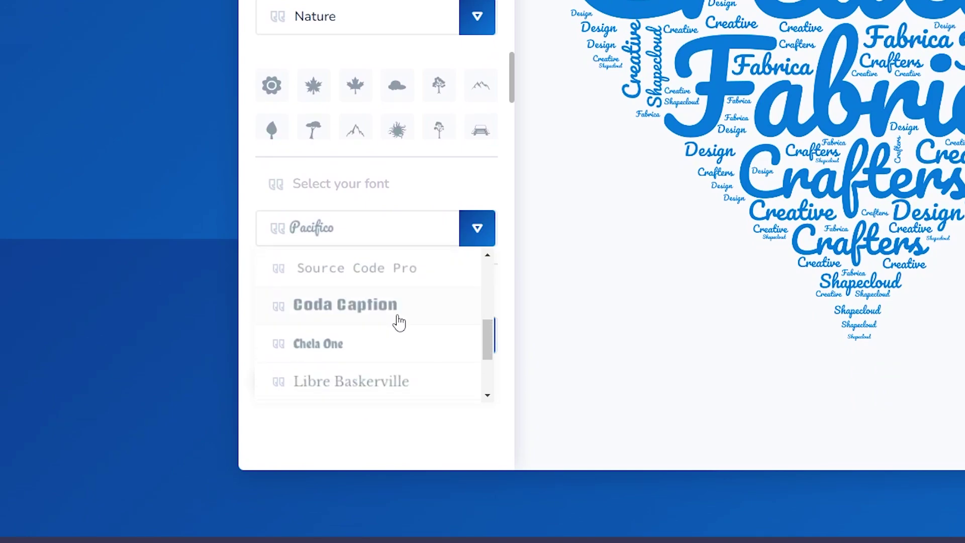
scroll(372, 358, "up", 5)
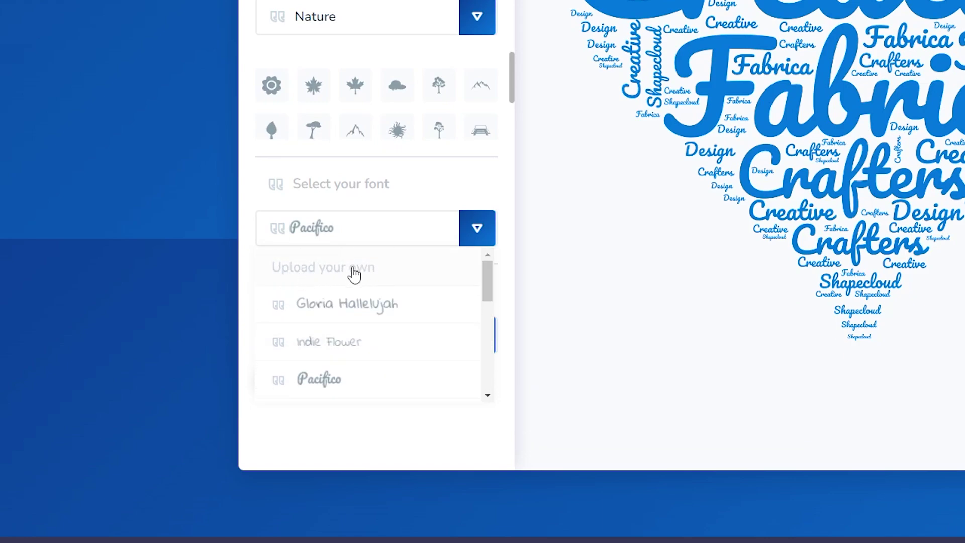
left_click(485, 242)
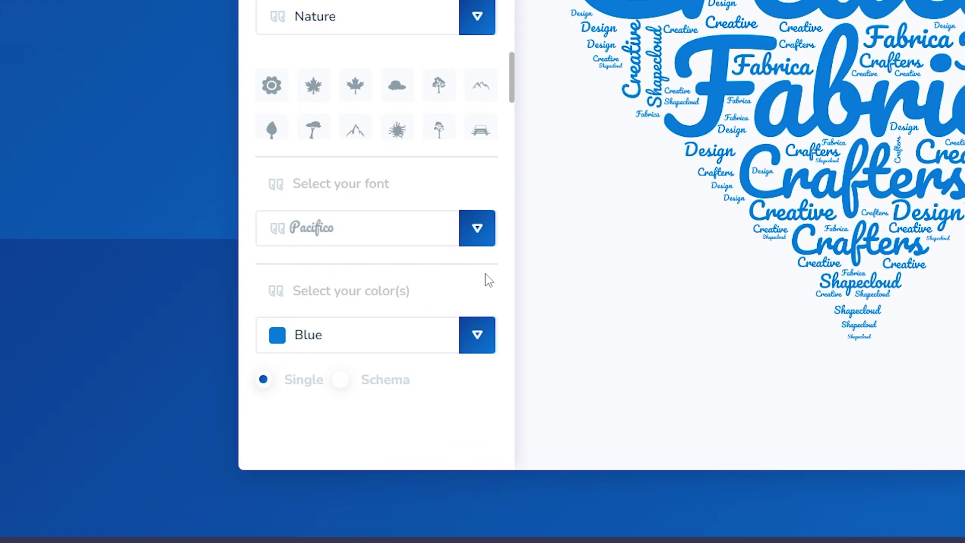
Set the word cloud's single color to Red
scroll(487, 279, "down", 2)
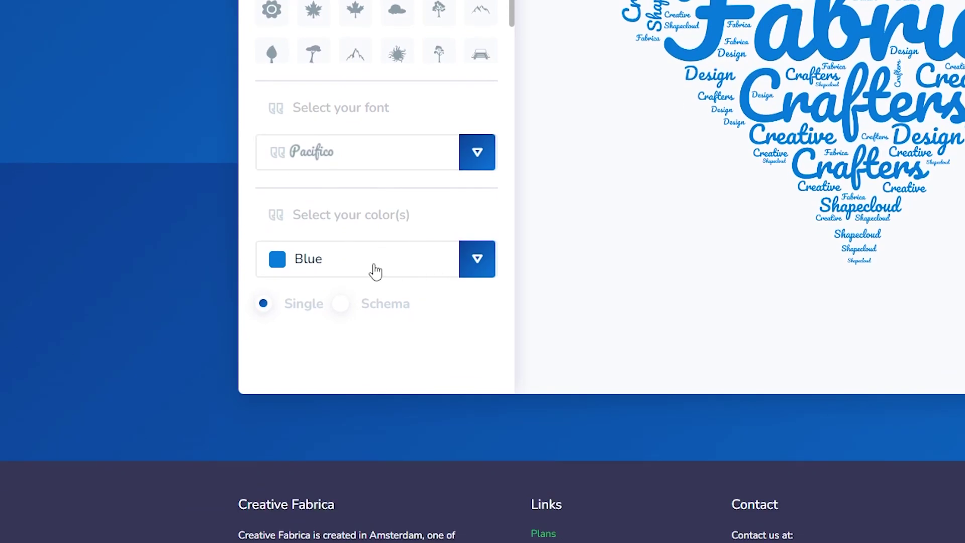
left_click(362, 273)
scroll(345, 265, "down", 5)
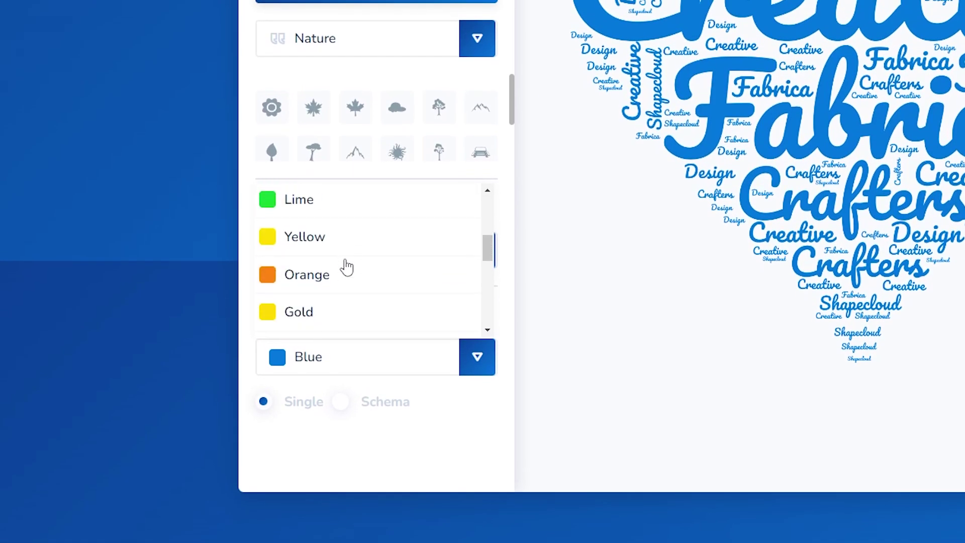
scroll(345, 267, "down", 2)
left_click(343, 269)
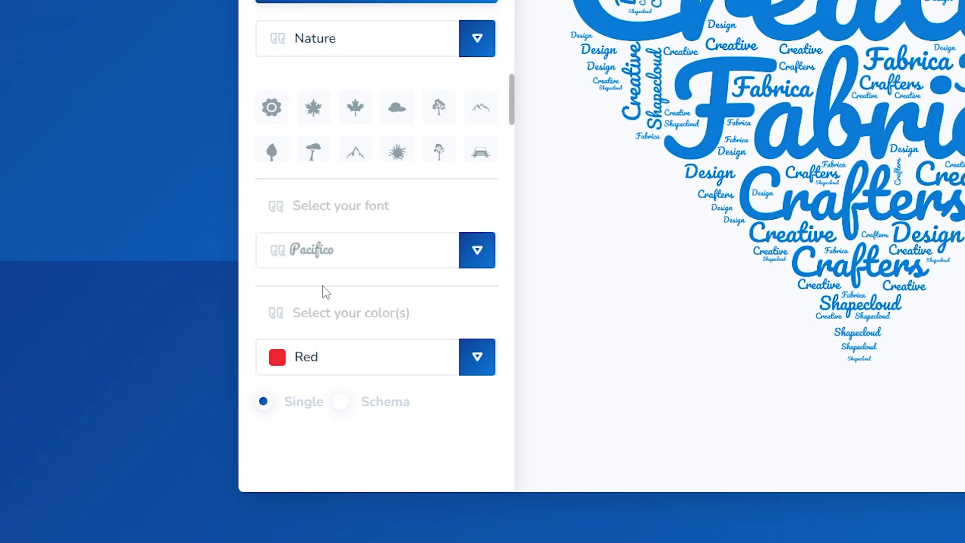
Examine the multi-color schemas available for the word cloud and return to the single color option
left_click(341, 401)
left_click(375, 371)
scroll(351, 244, "down", 3)
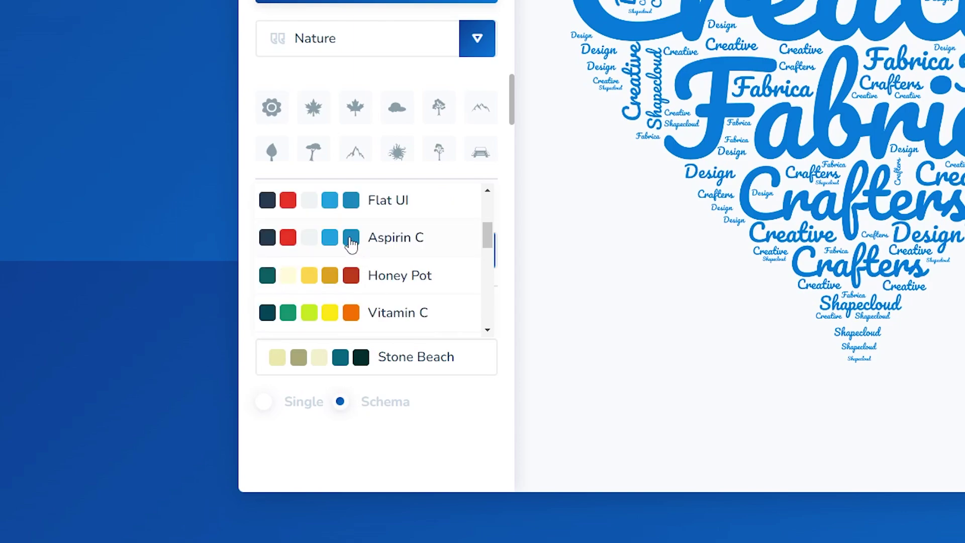
scroll(352, 241, "down", 4)
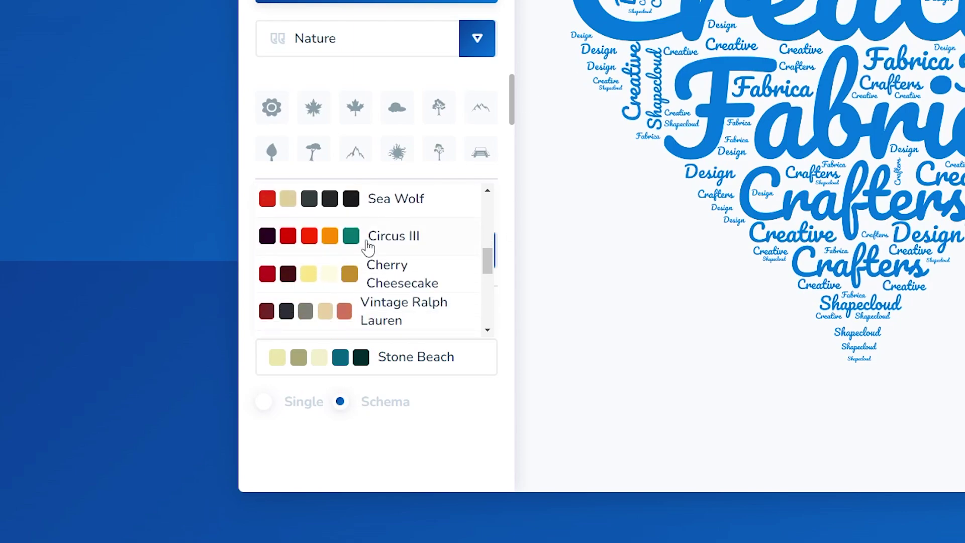
scroll(361, 250, "up", 2)
scroll(373, 254, "down", 8)
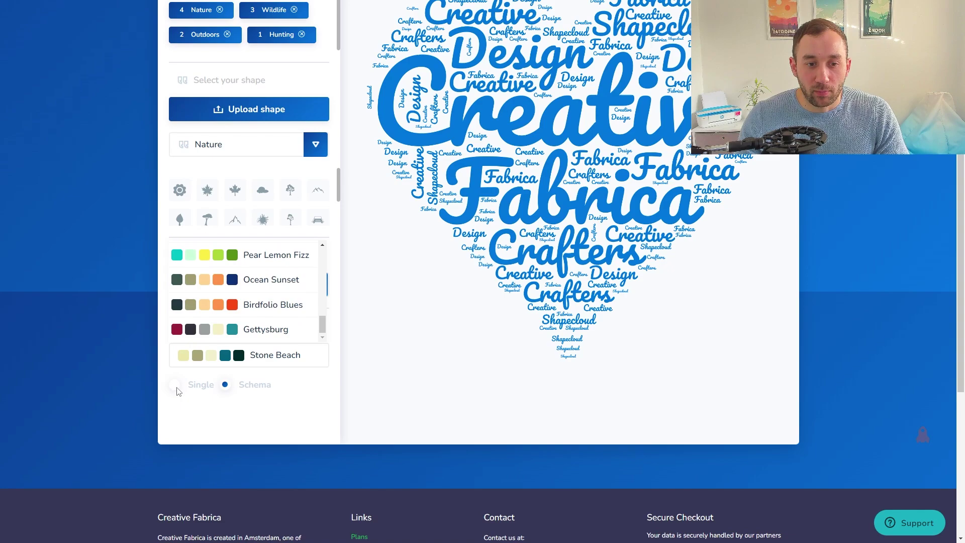
left_click(264, 401)
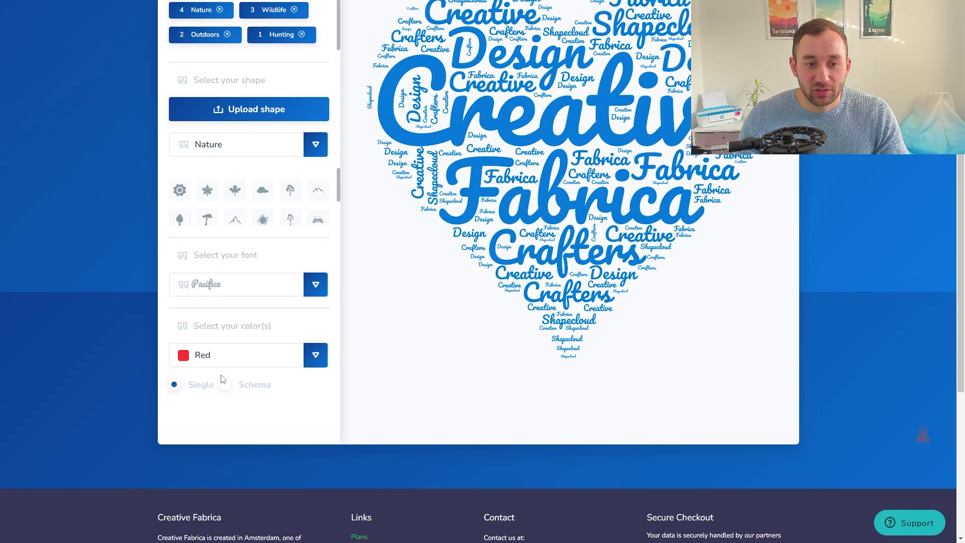
Update the word cloud design so it uses the new hunting words and the red color
scroll(280, 415, "up", 3)
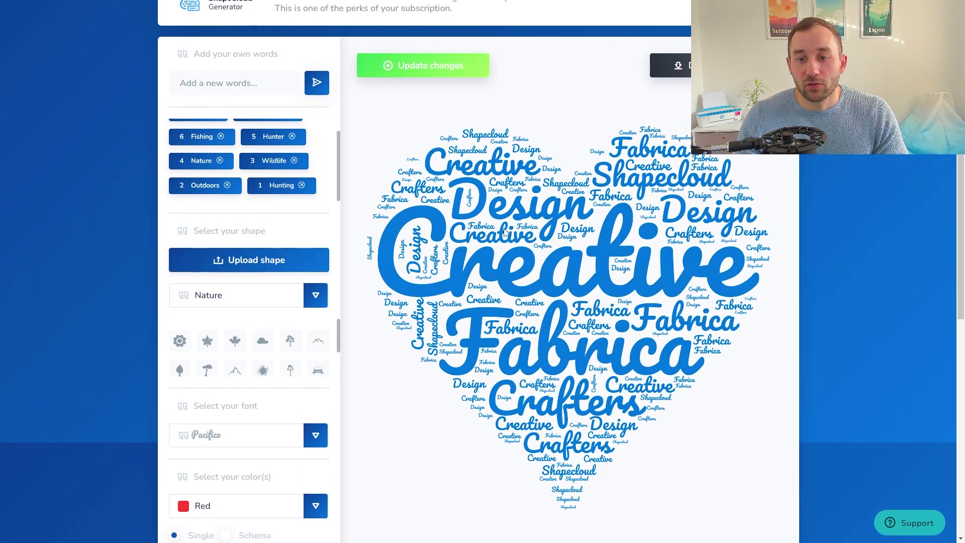
left_click(423, 76)
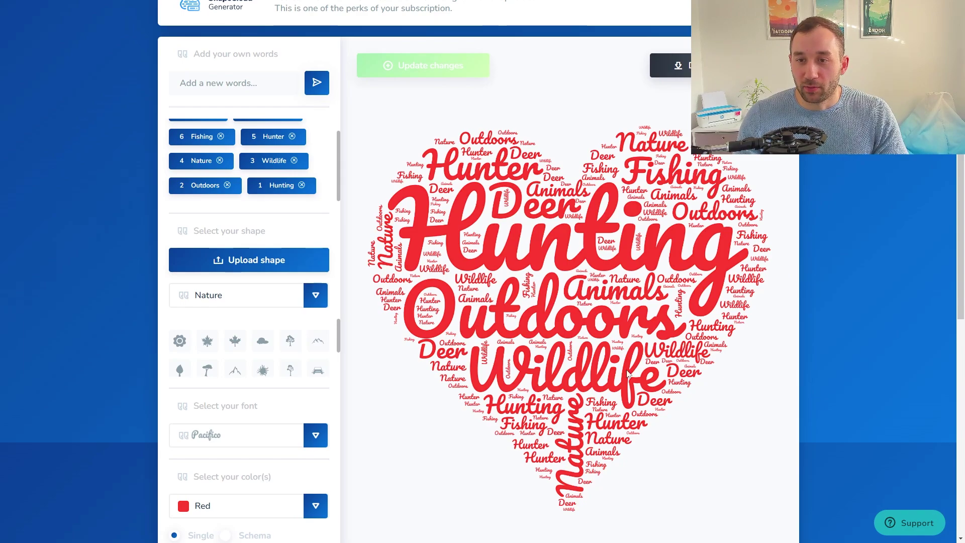
scroll(689, 291, "up", 2)
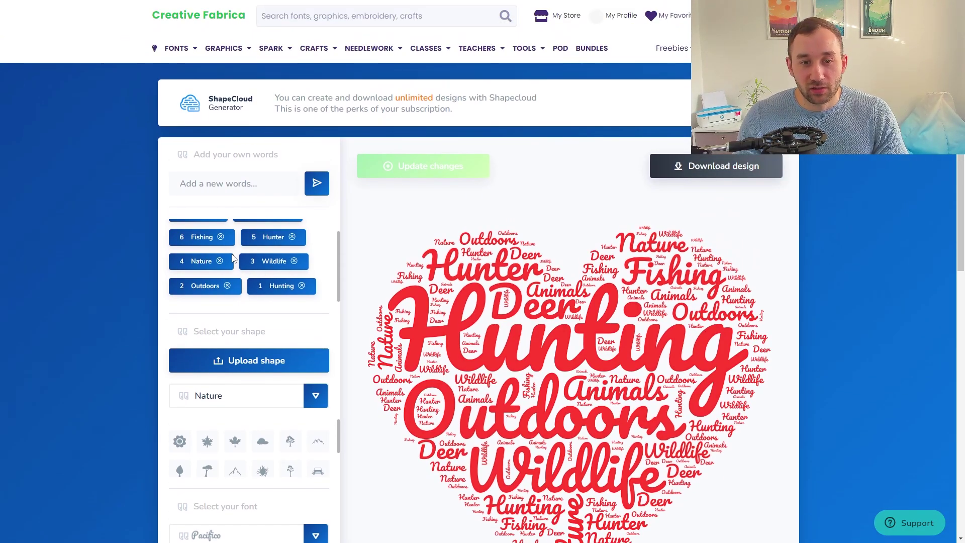
scroll(232, 258, "up", 1)
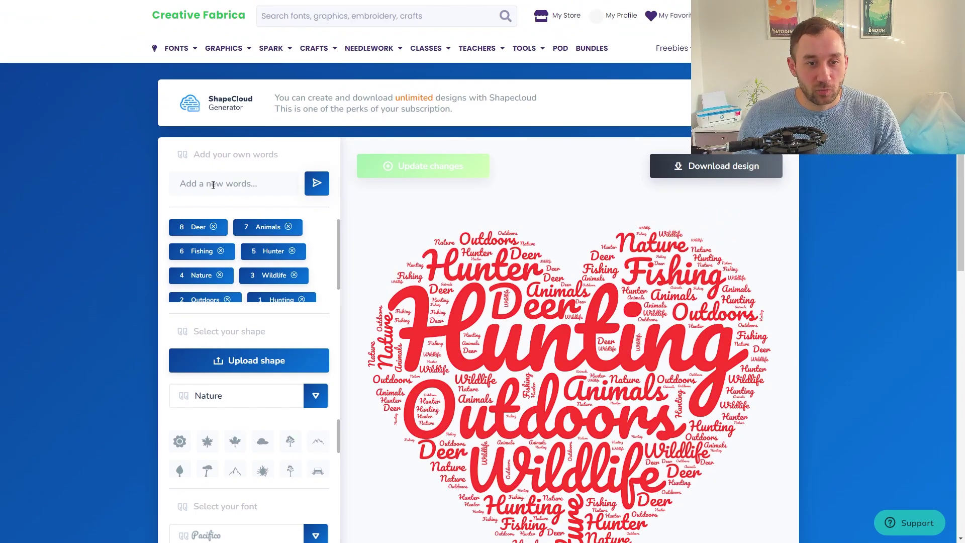
scroll(281, 452, "down", 3)
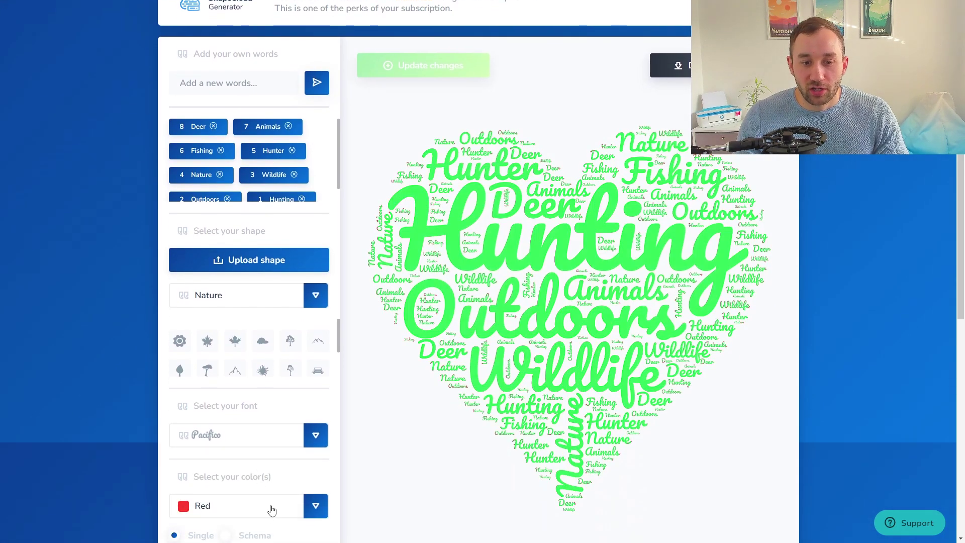
Download the finished word cloud design as a PNG
scroll(467, 373, "up", 2)
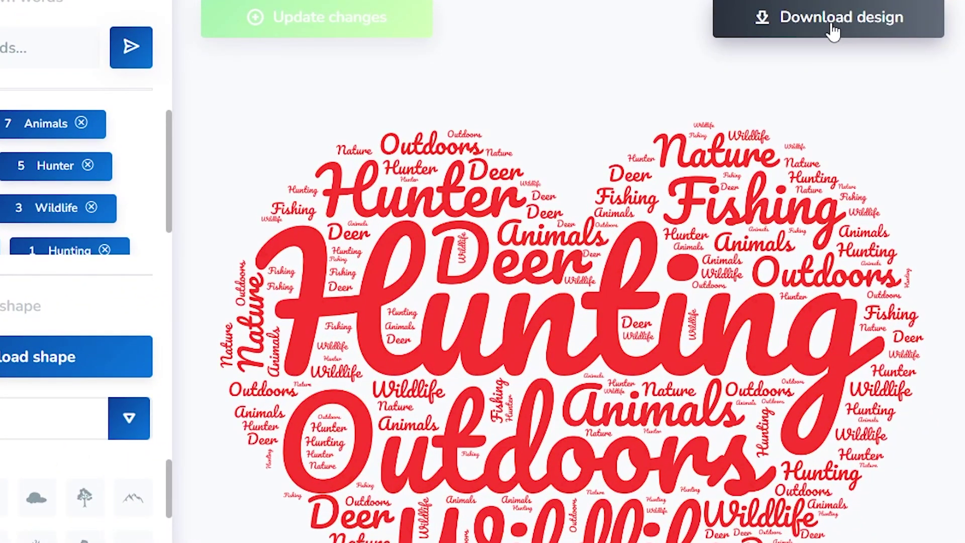
left_click(830, 26)
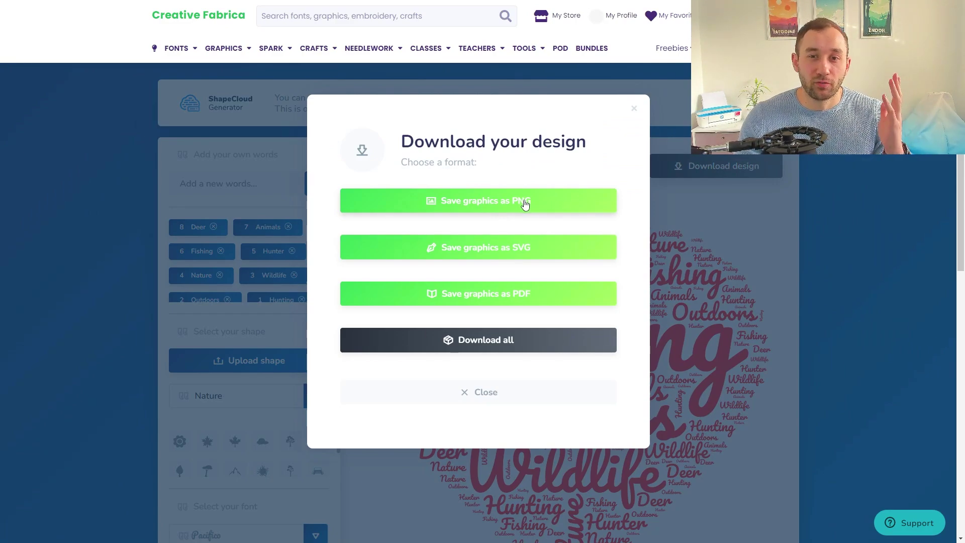
left_click(498, 204)
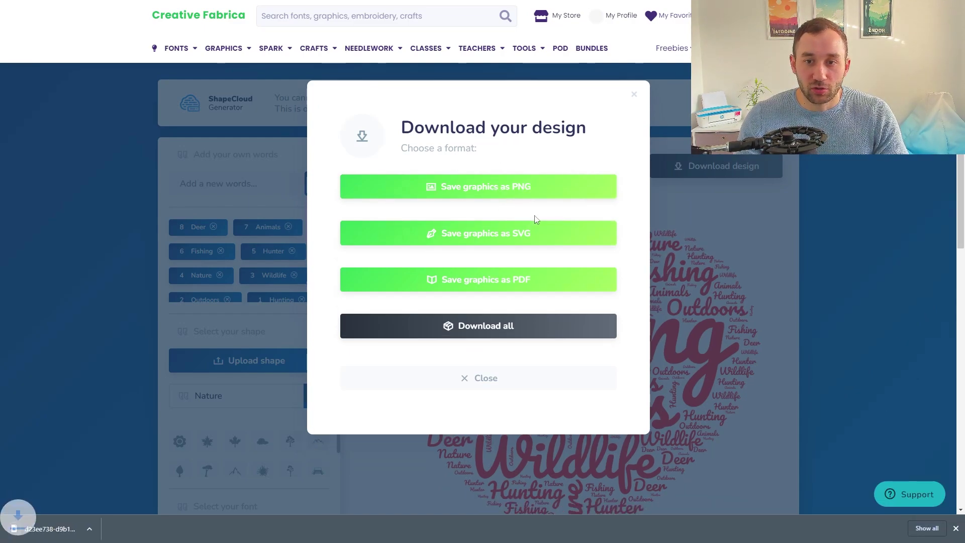